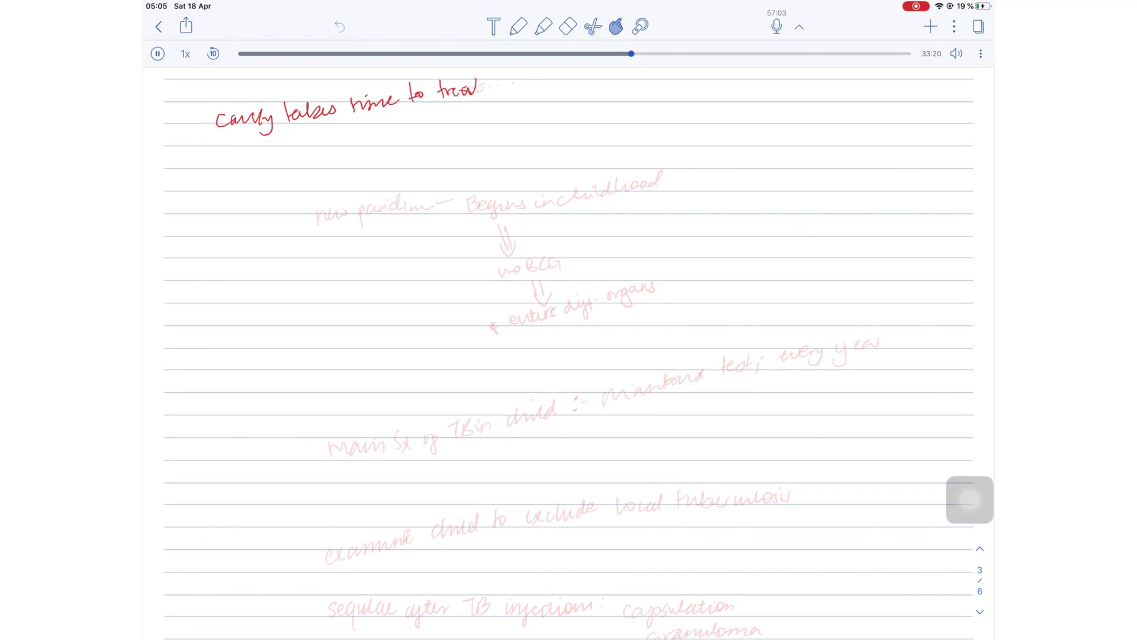
# - Seek the audio to when the 'new paradigm' handwriting was written
pyautogui.click(315, 219)
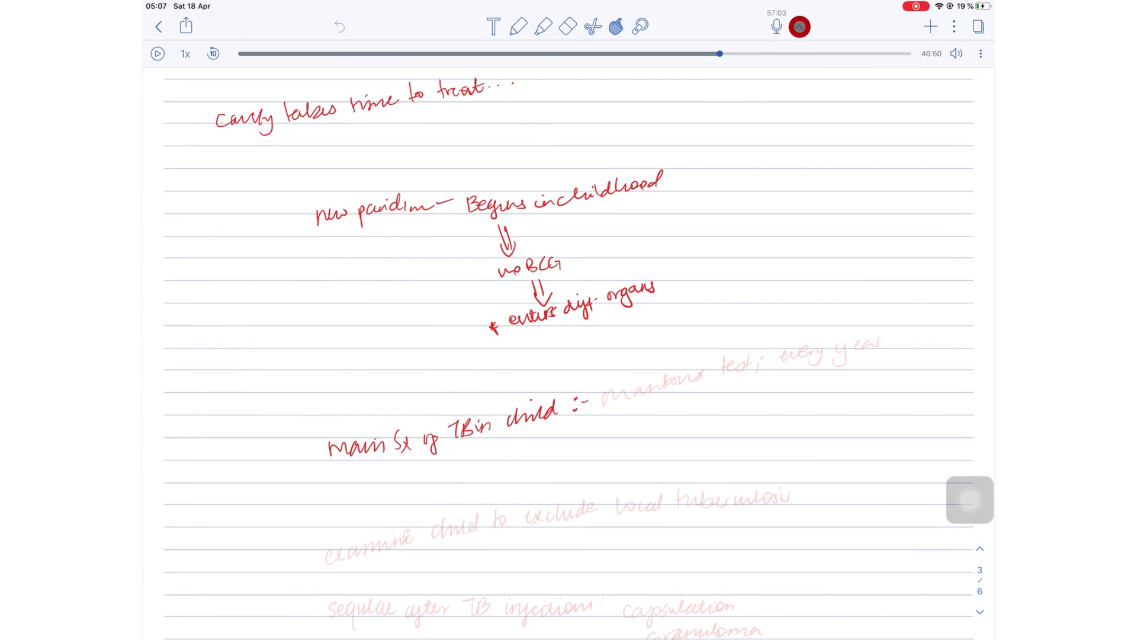
# - Hide and restore the playback bar, then resume playback near the forty-minute mark
pyautogui.click(800, 26)
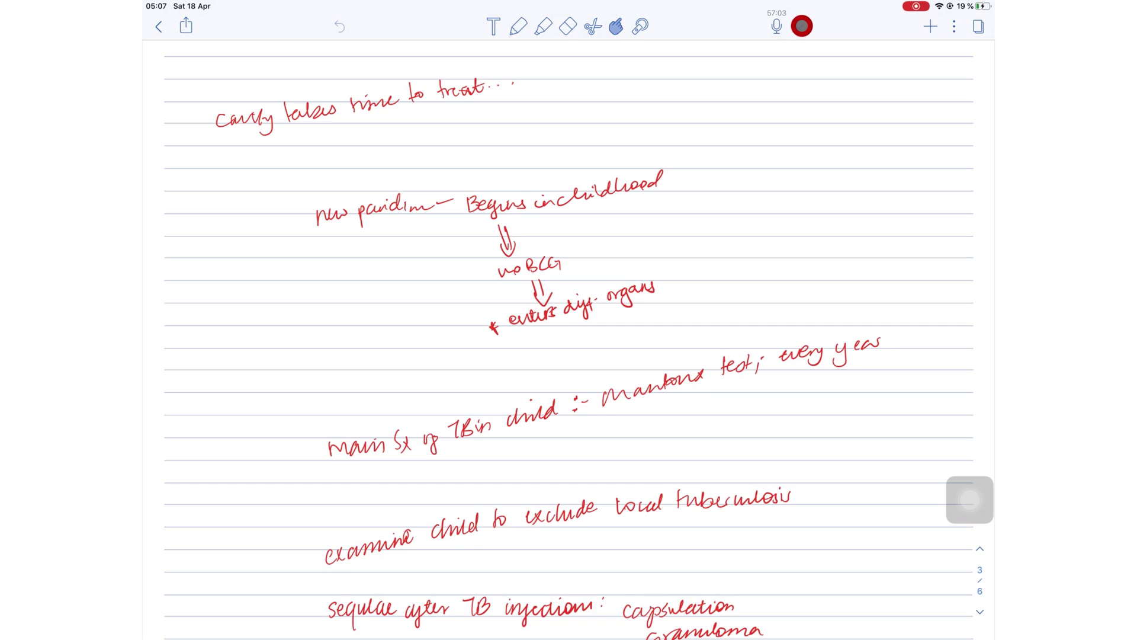
pyautogui.click(802, 26)
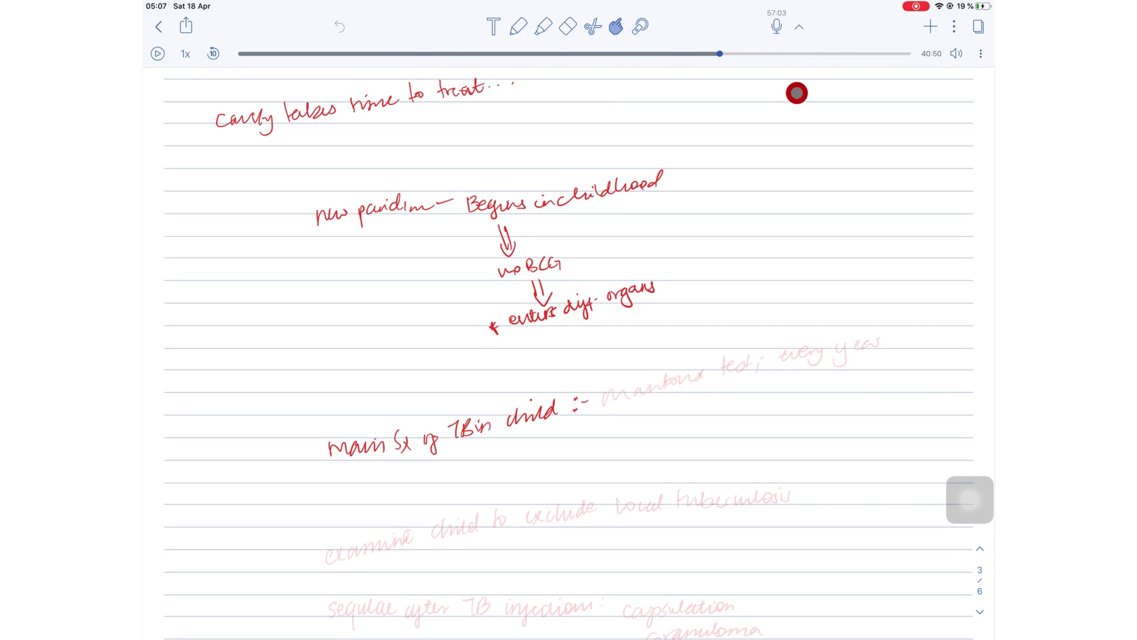
pyautogui.click(157, 53)
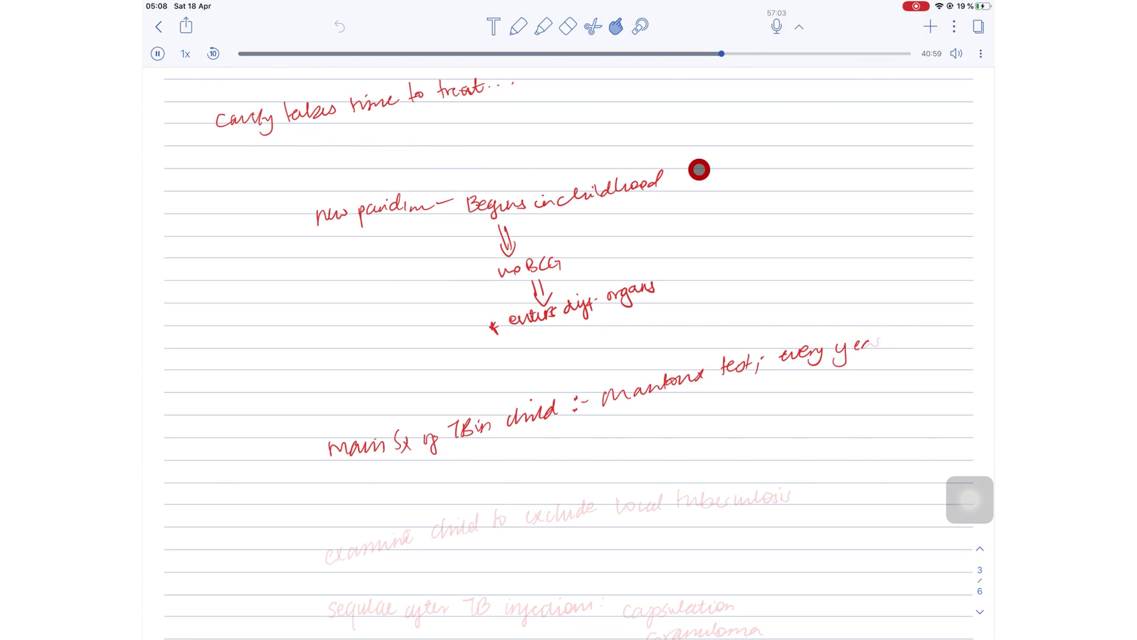
# - In the Tune panel, turn the top three bands down and the two lowest bands up
pyautogui.click(956, 54)
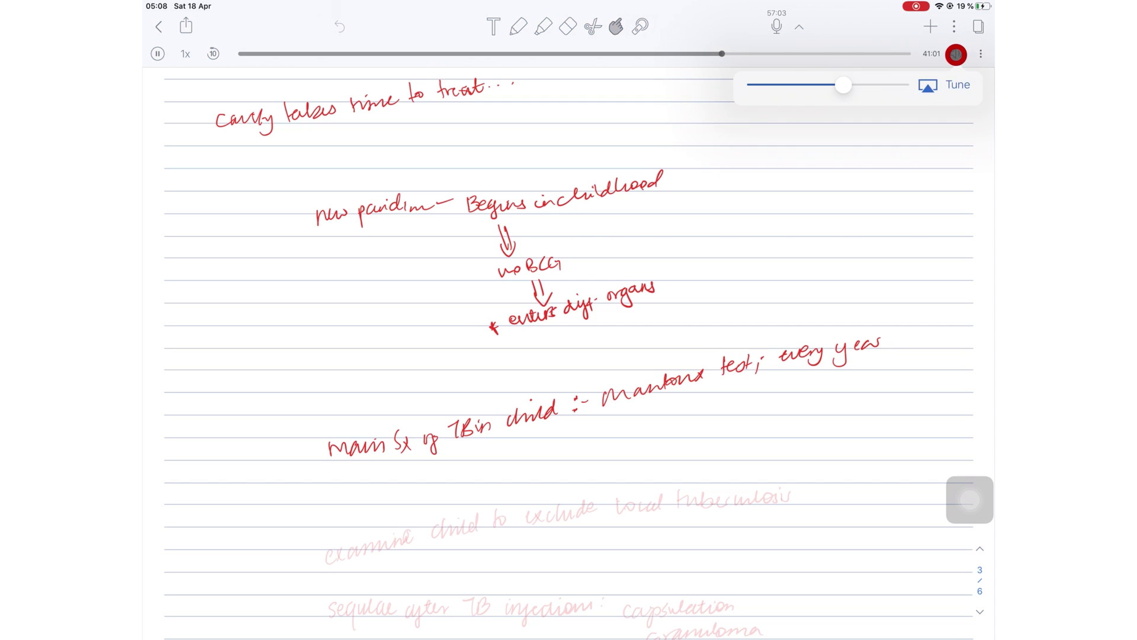
pyautogui.click(959, 85)
pyautogui.moveTo(916, 174)
pyautogui.mouseDown()
pyautogui.moveTo(866, 176)
pyautogui.moveTo(879, 198)
pyautogui.moveTo(859, 246)
pyautogui.mouseUp()
pyautogui.moveTo(916, 269)
pyautogui.mouseDown()
pyautogui.moveTo(846, 269)
pyautogui.moveTo(975, 270)
pyautogui.mouseUp()
pyautogui.moveTo(871, 246); pyautogui.dragTo(962, 246)
# - Fine-tune the bands: middle to maximum, lowest near 40%, second halfway, highest about 30%
pyautogui.moveTo(876, 223)
pyautogui.mouseDown()
pyautogui.moveTo(963, 223)
pyautogui.moveTo(969, 247)
pyautogui.moveTo(966, 224)
pyautogui.moveTo(894, 223)
pyautogui.moveTo(927, 224)
pyautogui.moveTo(904, 246)
pyautogui.mouseUp()
pyautogui.moveTo(970, 269); pyautogui.dragTo(910, 269)
pyautogui.moveTo(871, 198); pyautogui.dragTo(928, 206)
pyautogui.moveTo(871, 174)
pyautogui.mouseDown()
pyautogui.moveTo(926, 181)
pyautogui.moveTo(878, 184)
pyautogui.moveTo(898, 179)
pyautogui.mouseUp()
pyautogui.moveTo(850, 295); pyautogui.dragTo(853, 315)
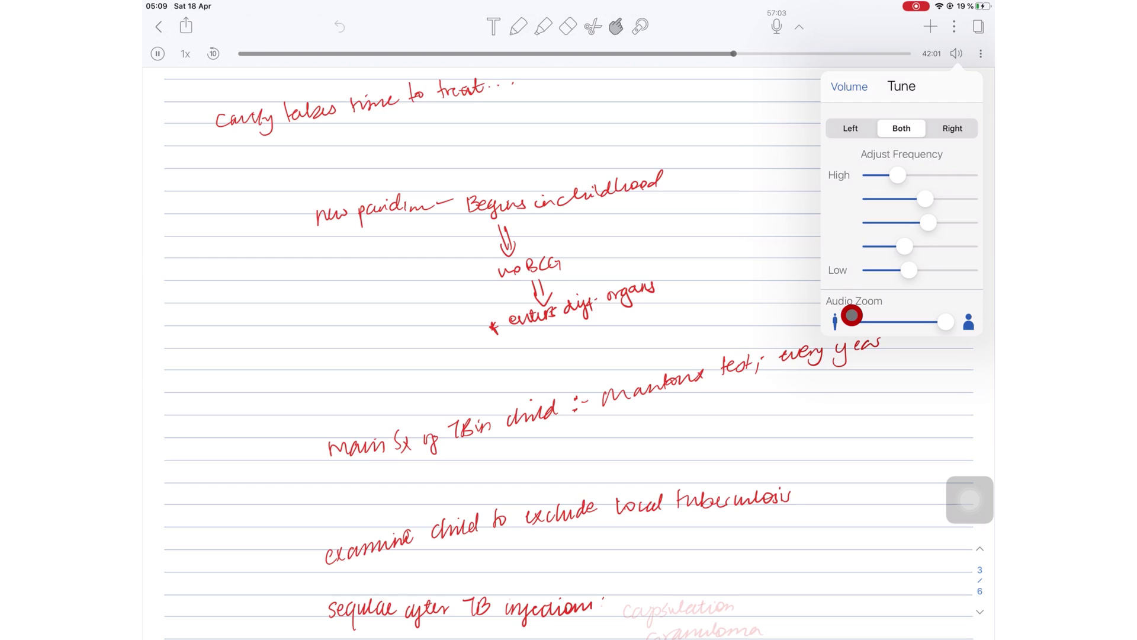
pyautogui.moveTo(852, 316); pyautogui.dragTo(917, 310)
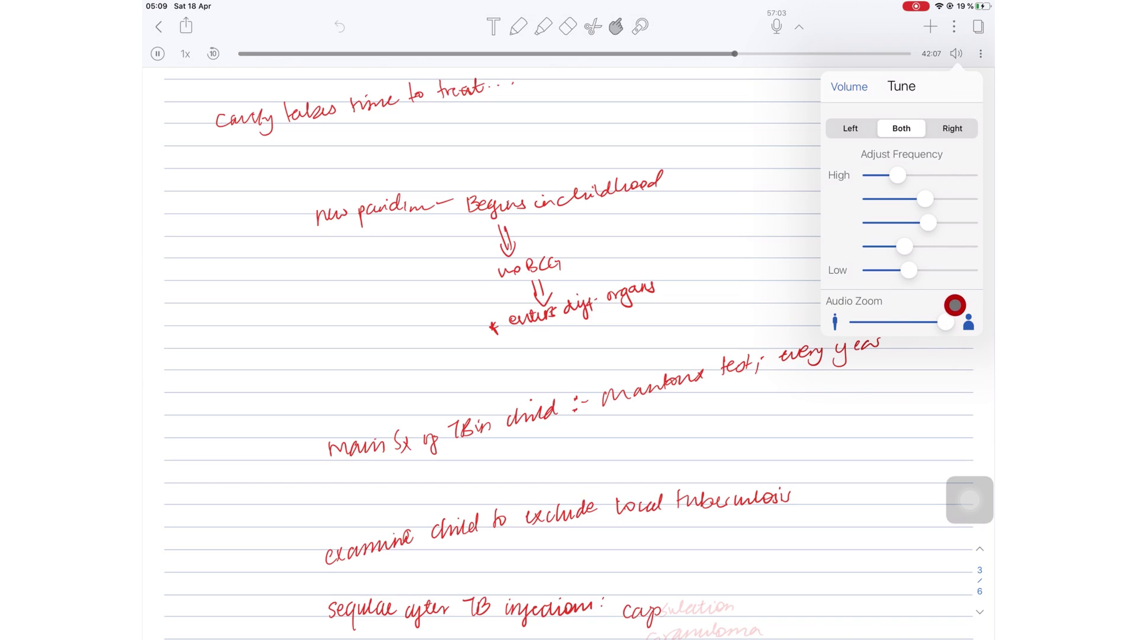
pyautogui.moveTo(945, 320); pyautogui.dragTo(783, 384)
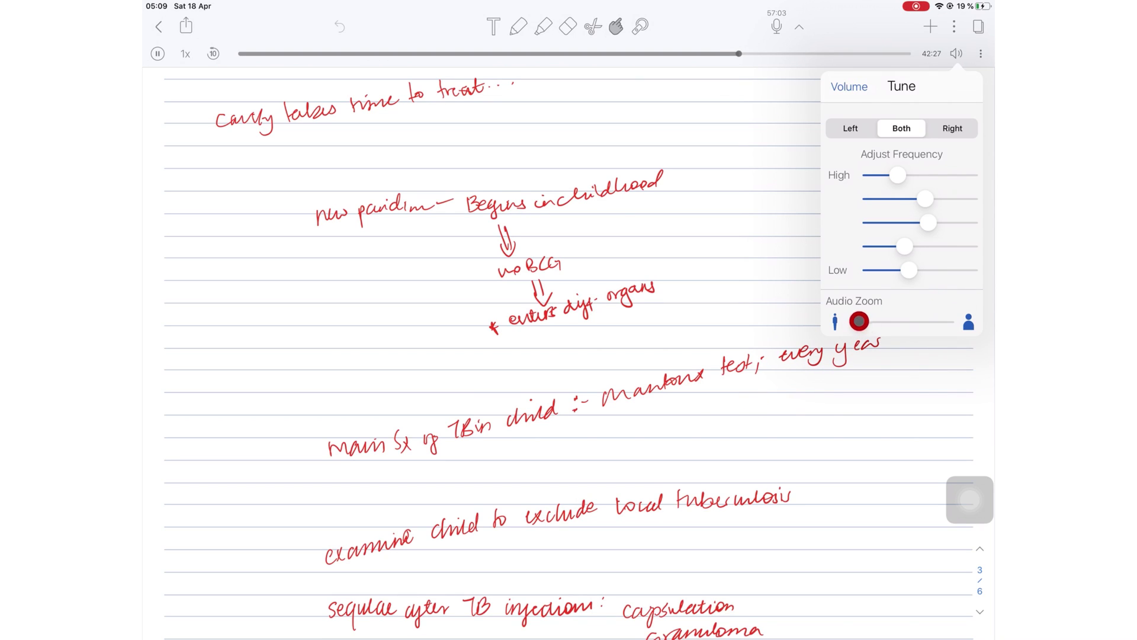
pyautogui.moveTo(861, 323); pyautogui.dragTo(951, 328)
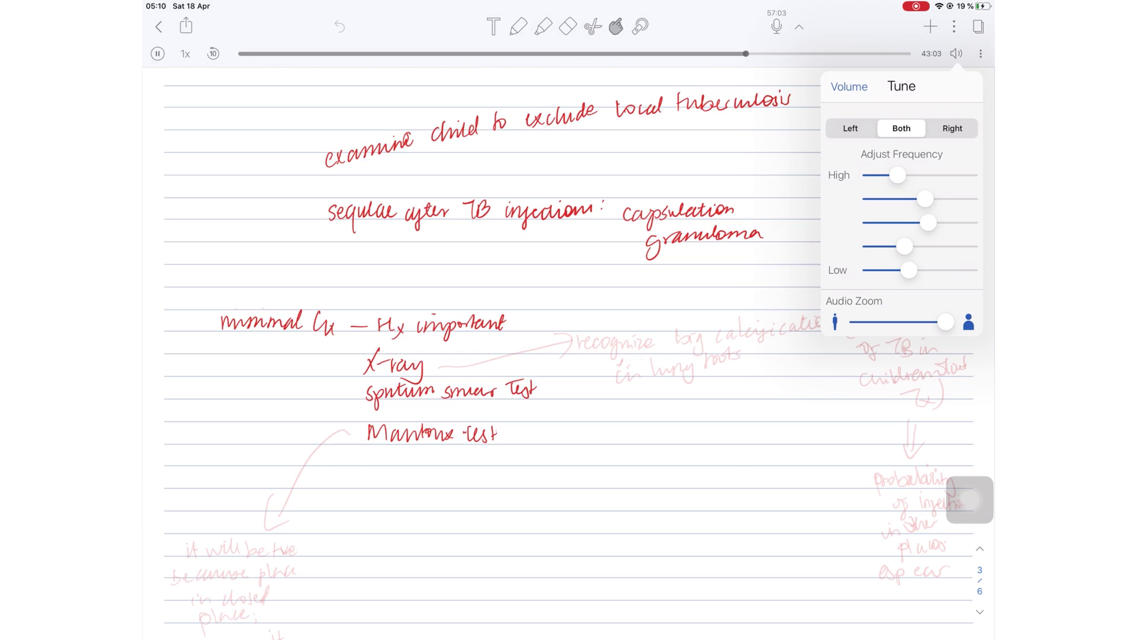
# - Dismiss the Tune popover so the recording keeps playing through the notes
pyautogui.click(694, 400)
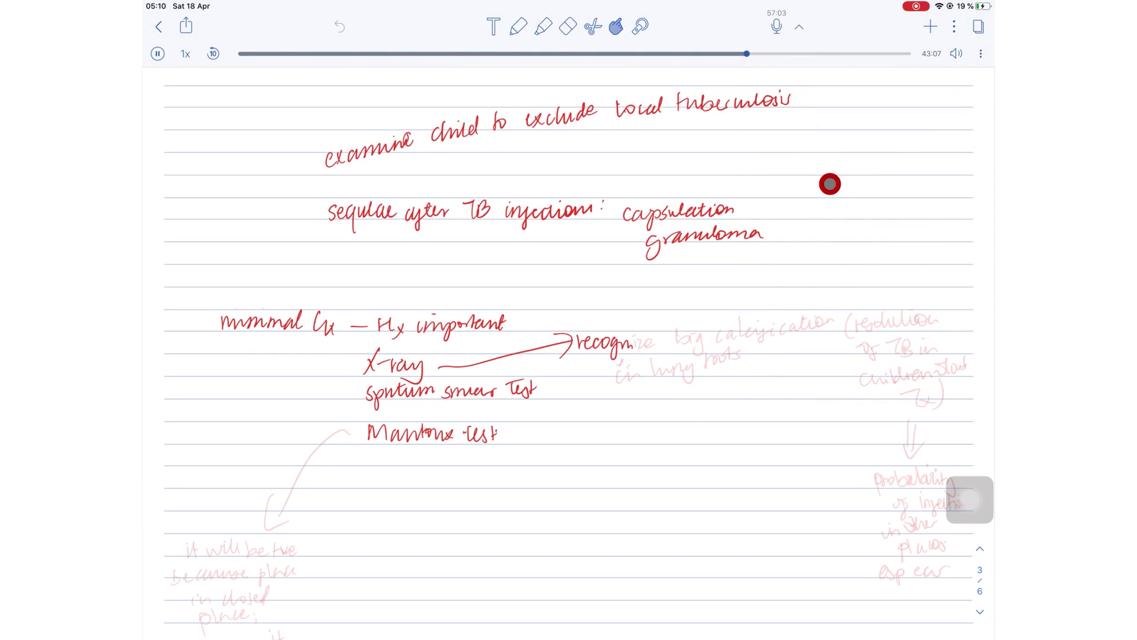